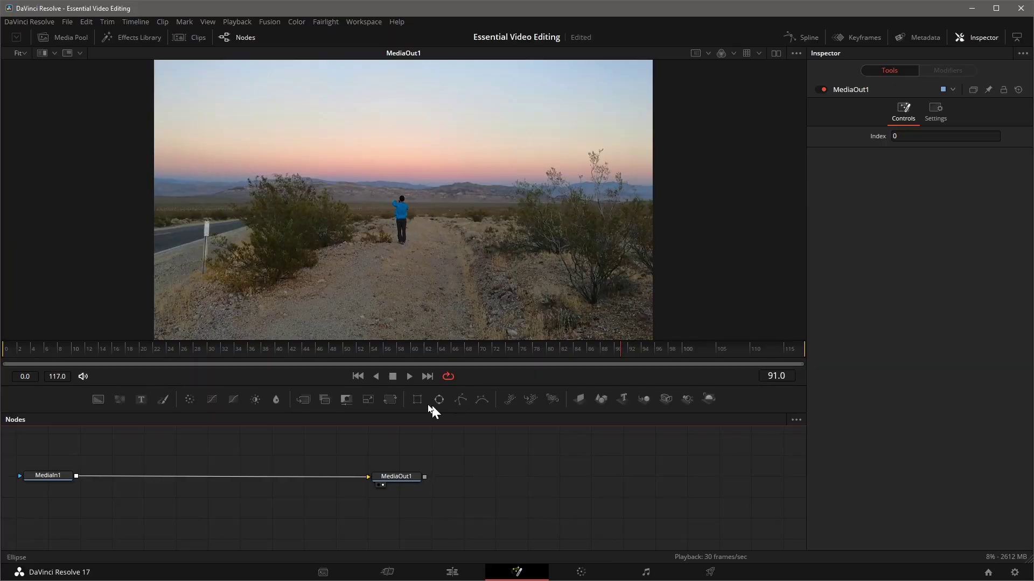
- Preview the desert clip, then add a Polygon1 node placed below MediaIn1
click(409, 377)
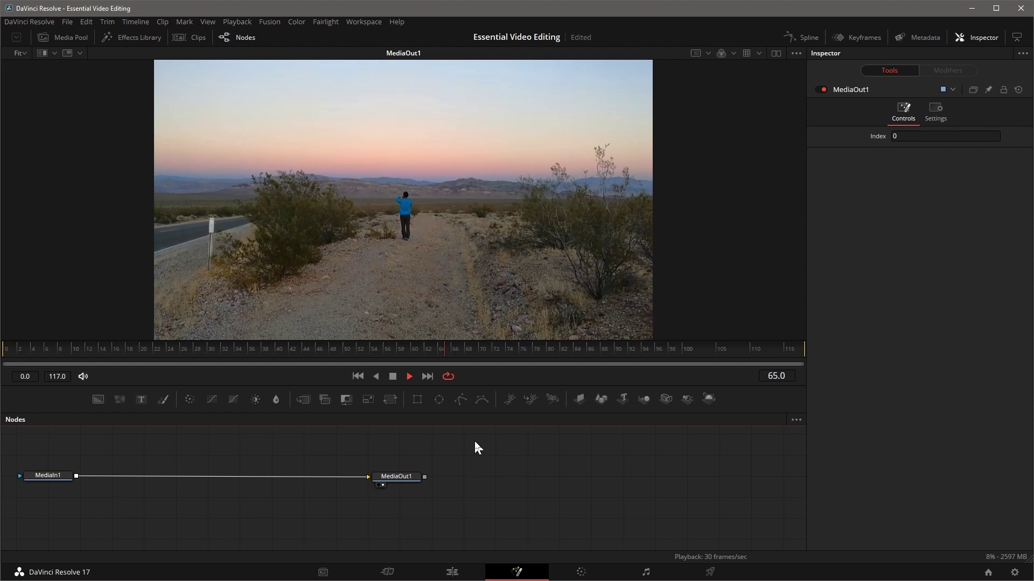
key(space)
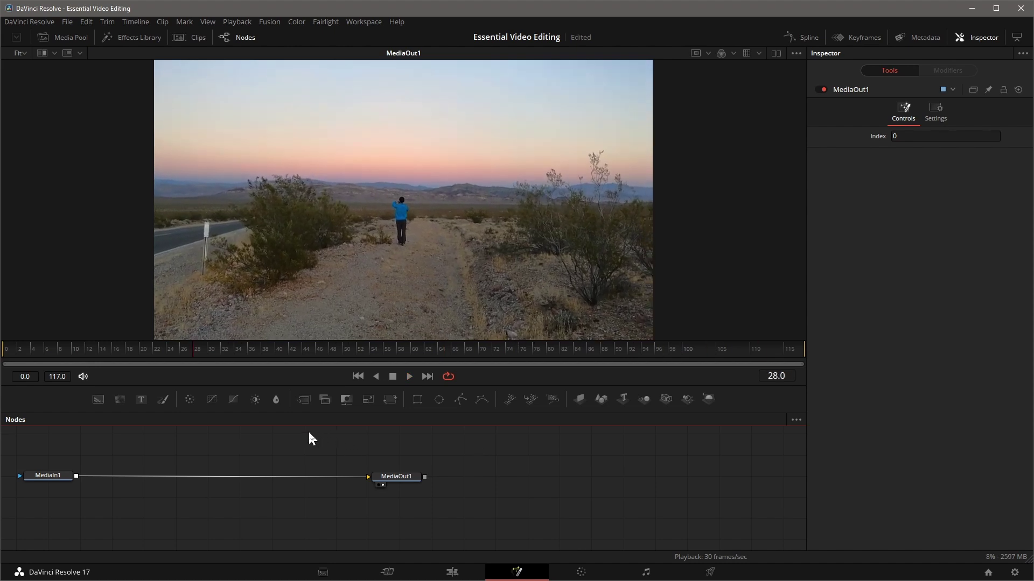
click(460, 401)
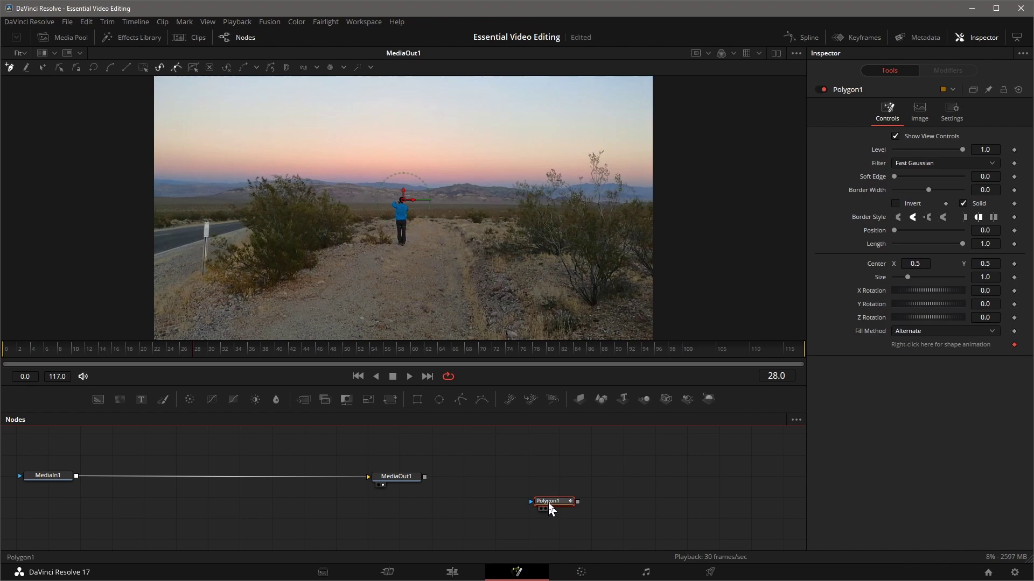
drag(550, 509, 143, 518)
- Outline the walking person with seven polygon points and close the shape at the first point
click(397, 192)
click(392, 205)
click(396, 247)
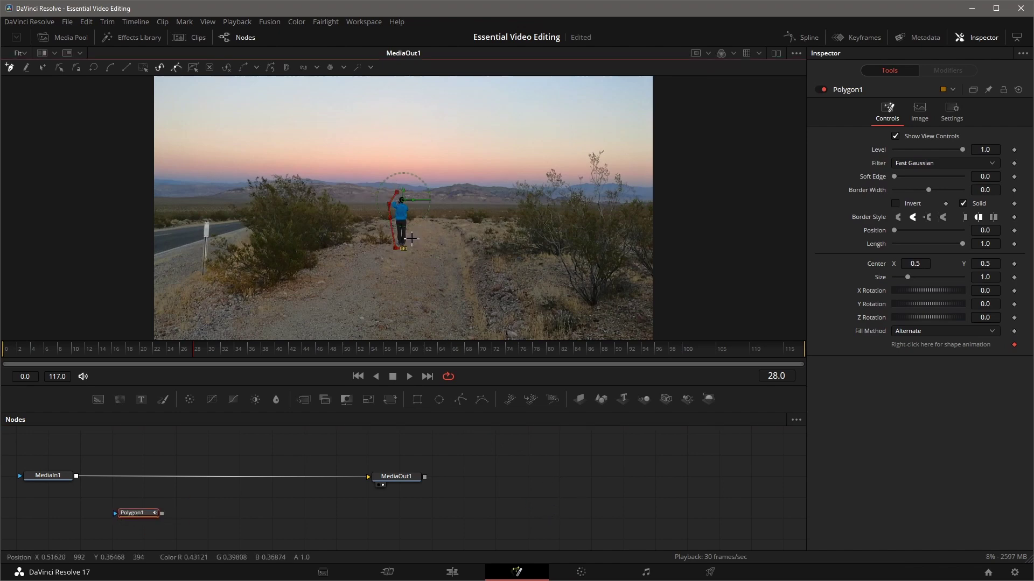
click(409, 233)
click(412, 213)
click(410, 203)
click(407, 194)
click(397, 192)
scroll(496, 255, up, 3)
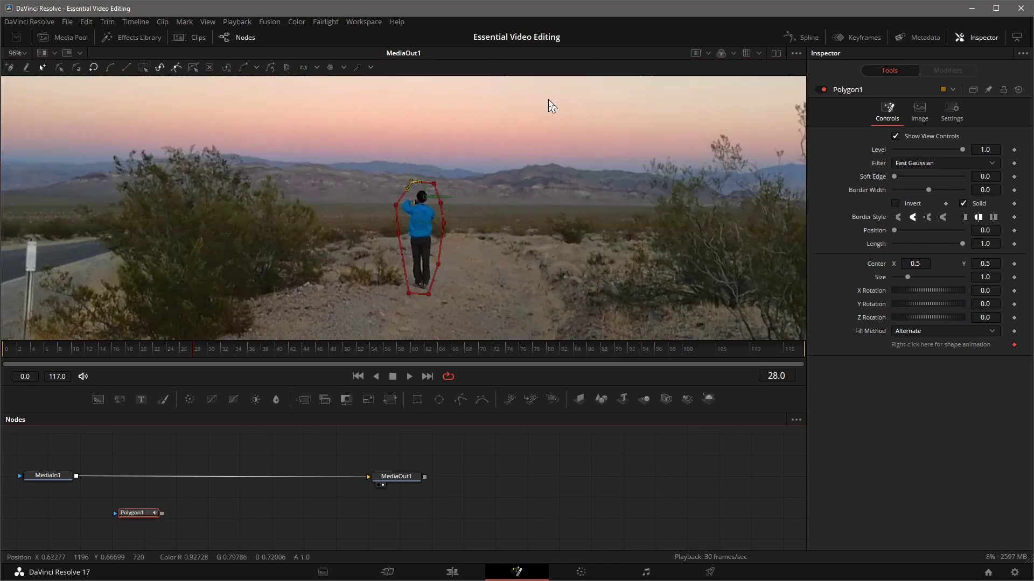
- Drive Polygon1's Center with a new Track1 tracker-position modifier and show its settings
right_click(424, 191)
mouse_move(491, 334)
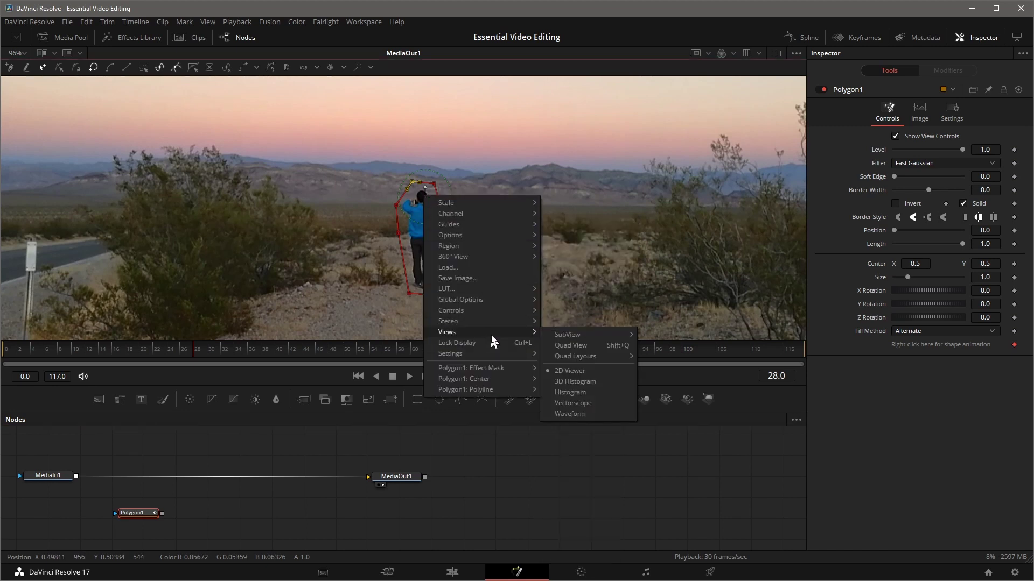
mouse_move(533, 381)
mouse_move(585, 435)
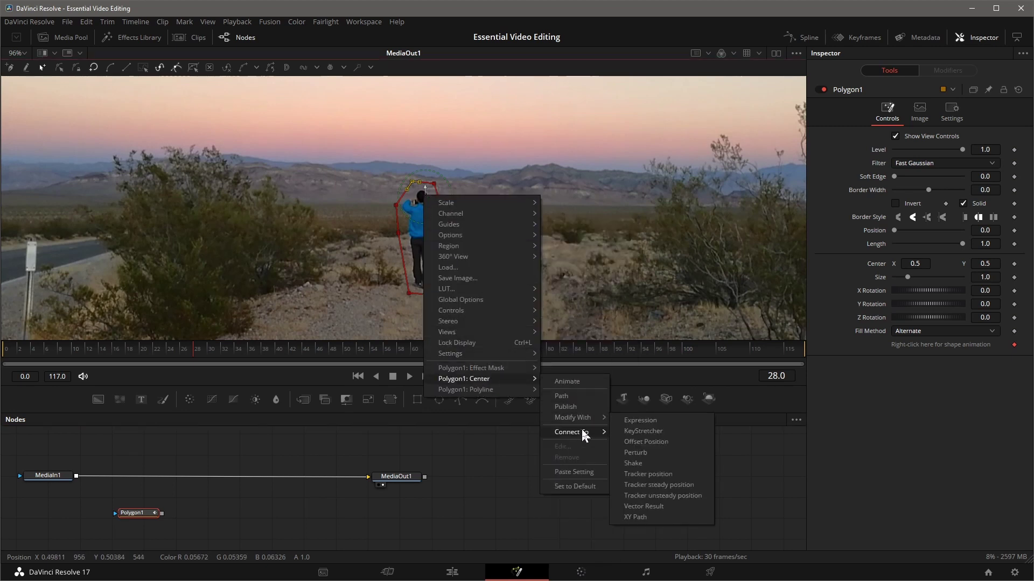
click(656, 476)
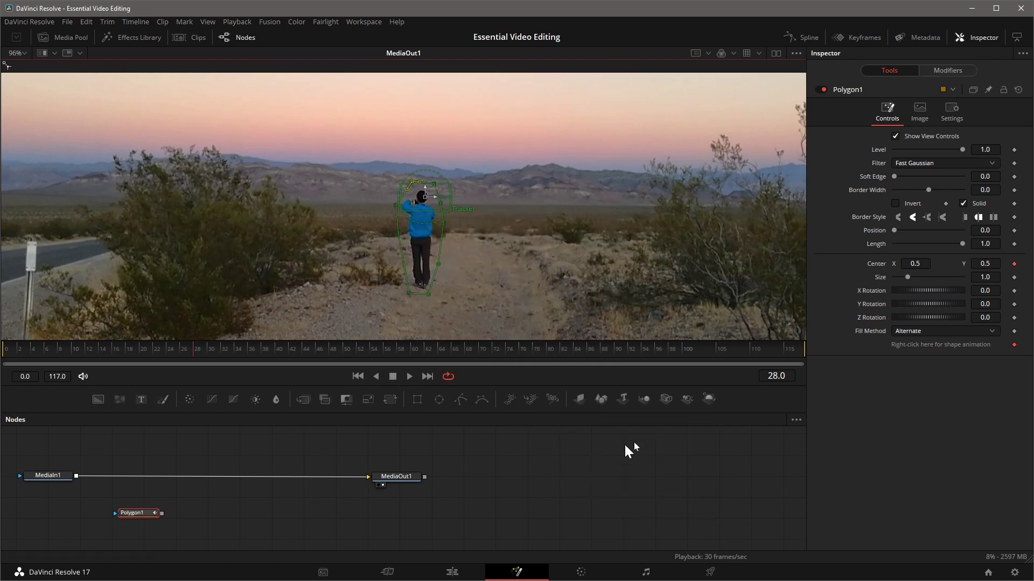
click(943, 72)
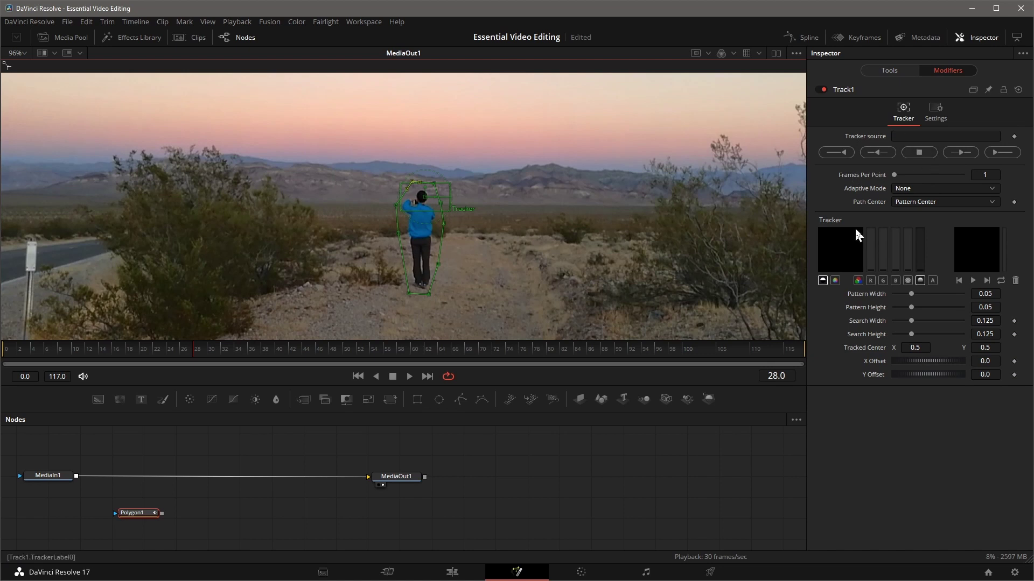
- Connect Track1's tracker source to MediaIn1's output
right_click(867, 136)
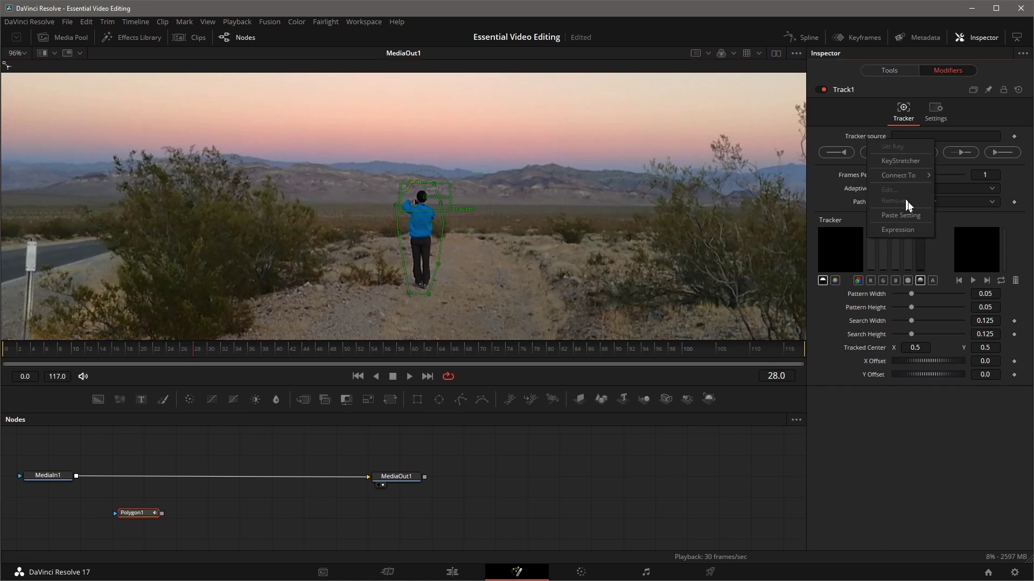
mouse_move(907, 178)
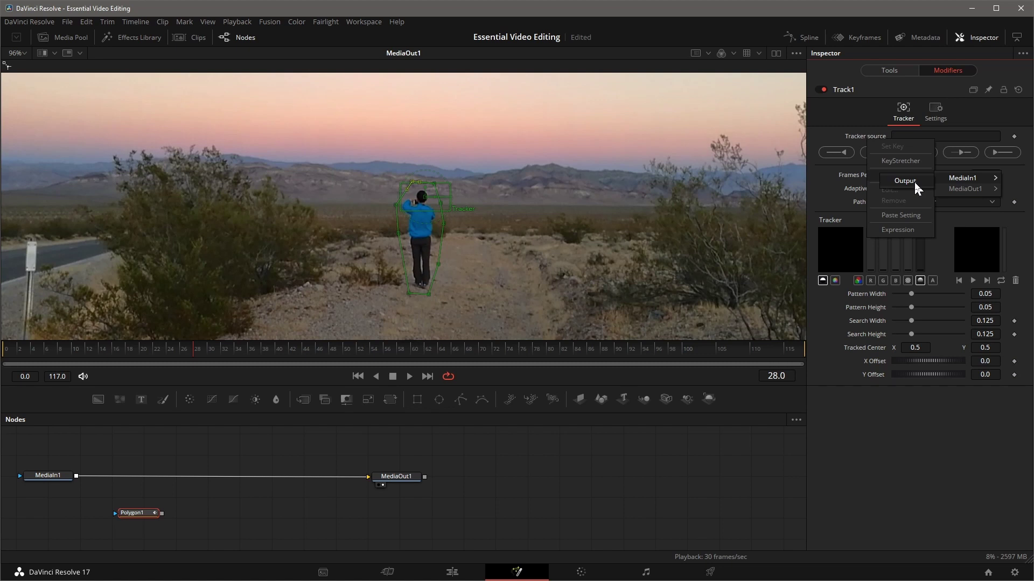
key(Return)
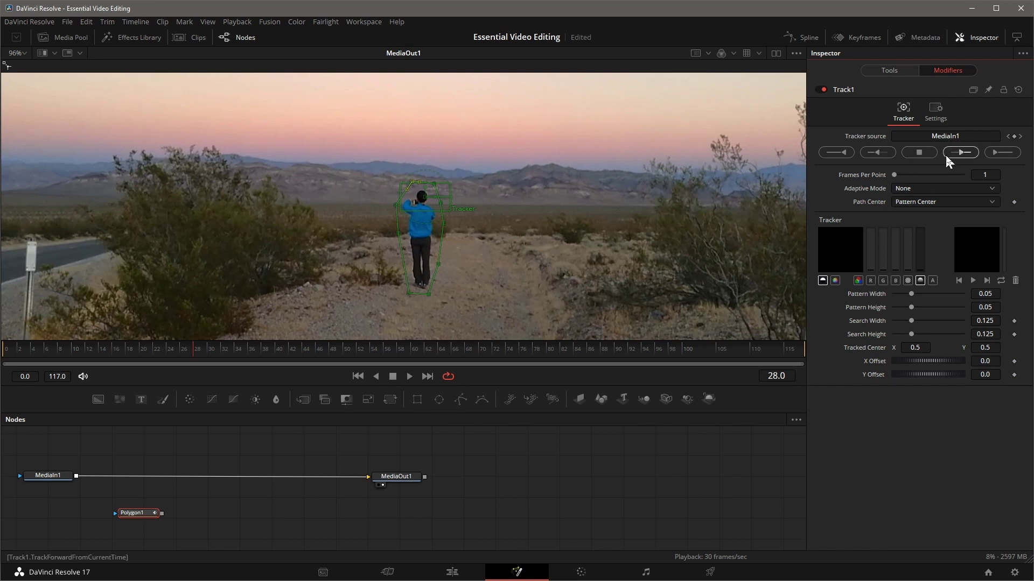
- Track the person forward through frames 0–117 and play back the following mask
click(996, 153)
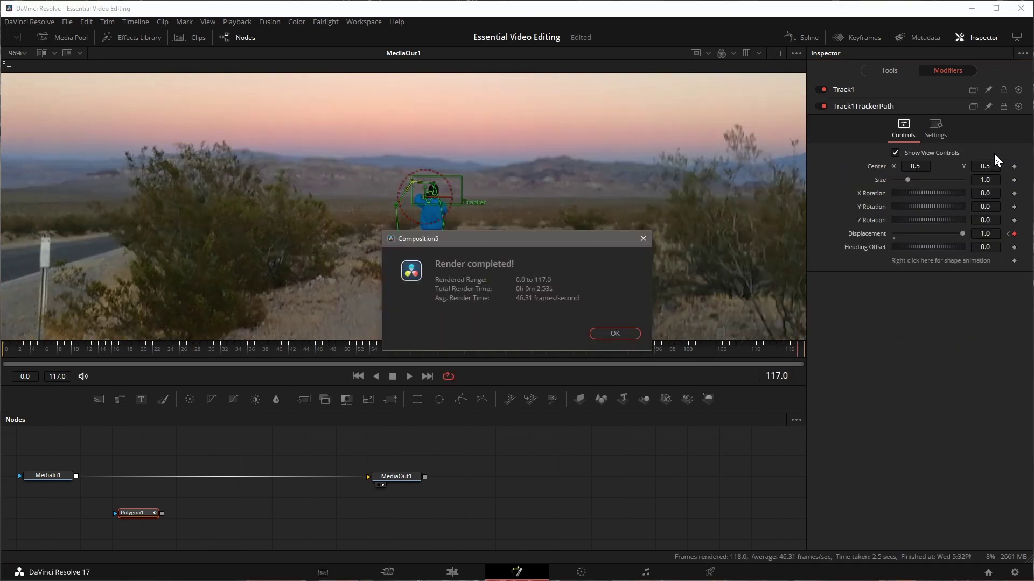
click(614, 334)
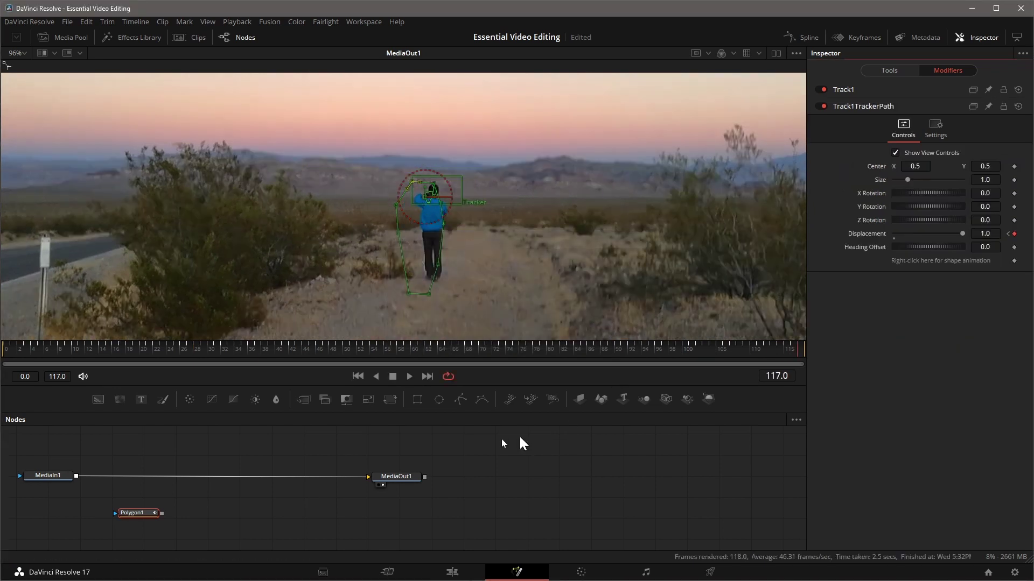
click(195, 518)
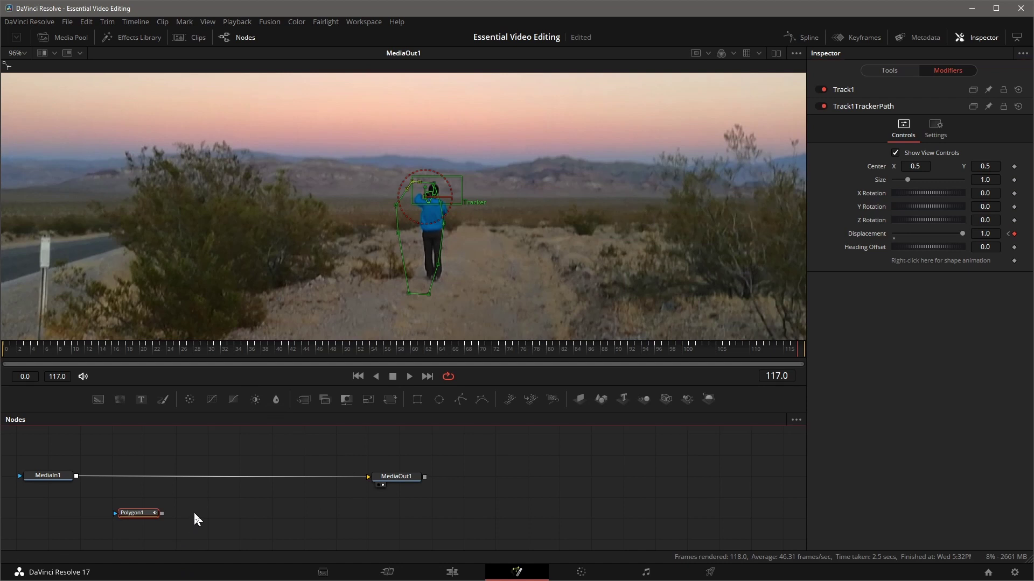
click(409, 376)
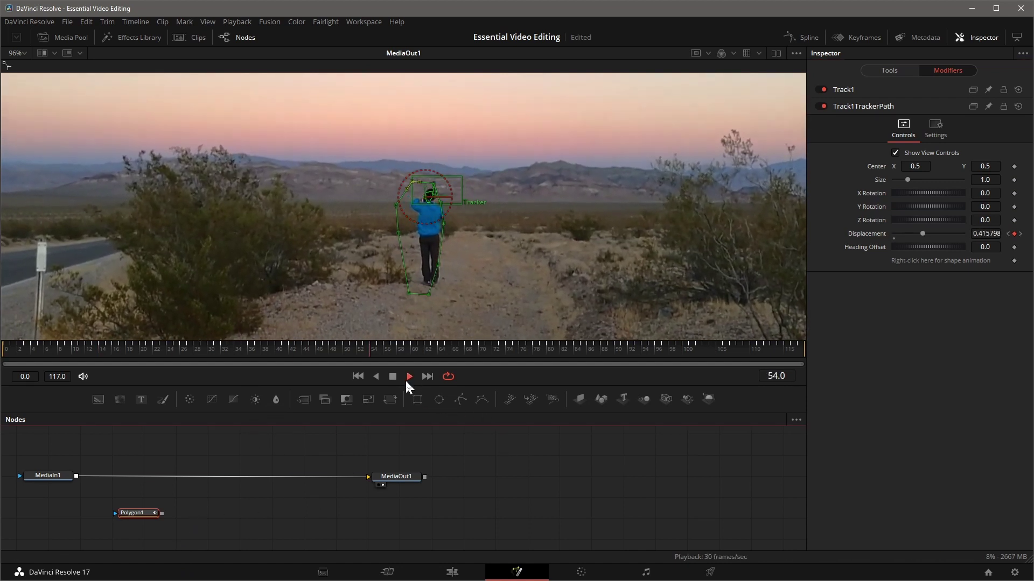
click(409, 377)
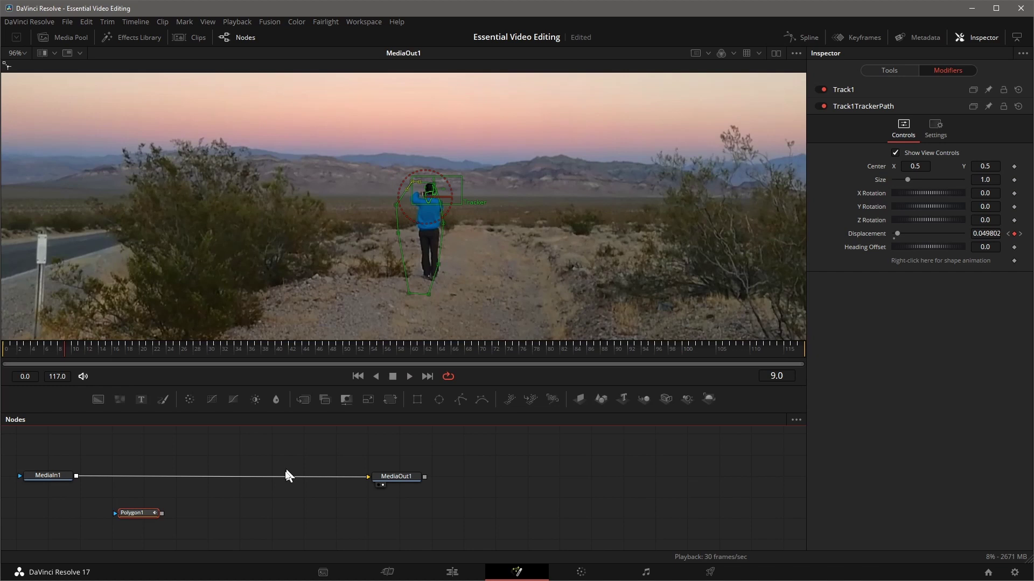
- Insert a Soft Glow node after MediaIn1 and shift SoftGlow1 rightward in the chain
click(67, 475)
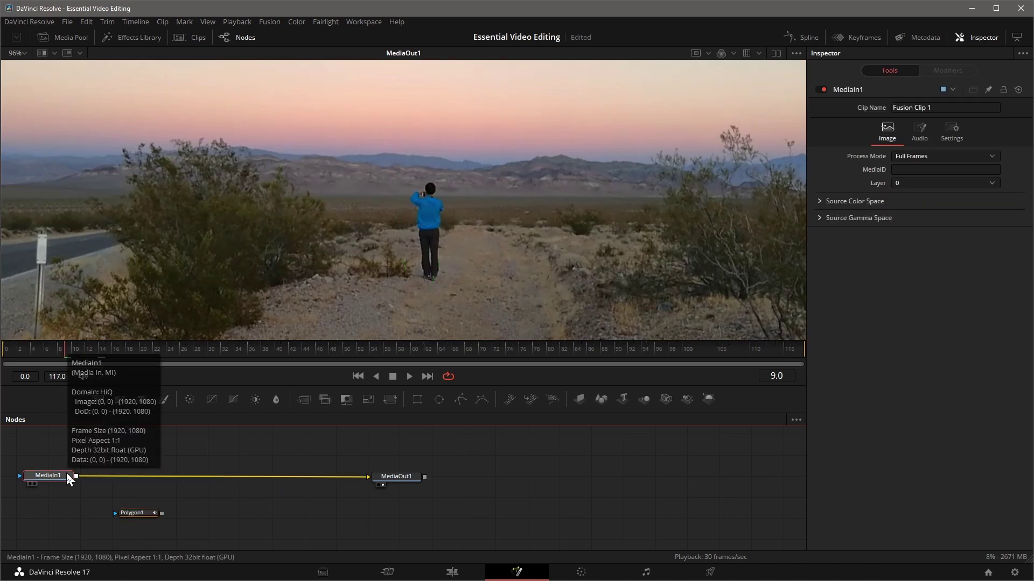
key(shift+space)
text(Soft Glow)
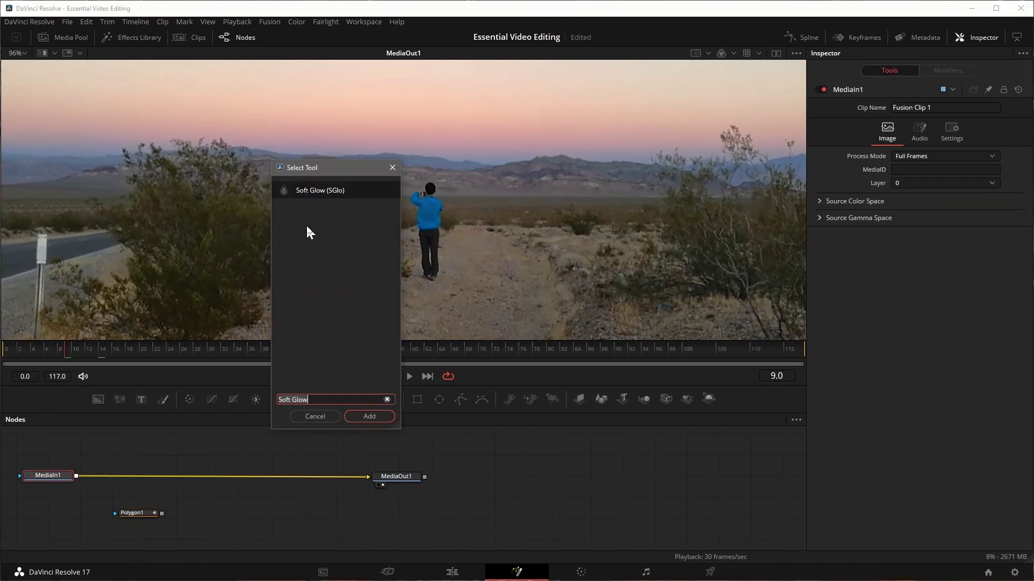
click(362, 417)
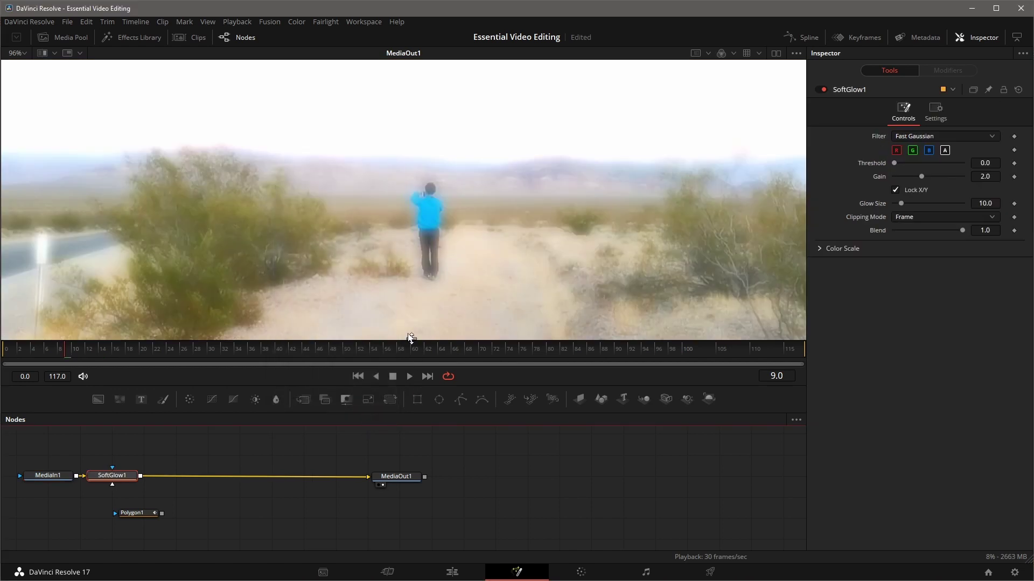
drag(112, 475, 163, 475)
- Use Polygon1 as SoftGlow1's mask and preview the glow confined to the walking person
drag(131, 518, 164, 470)
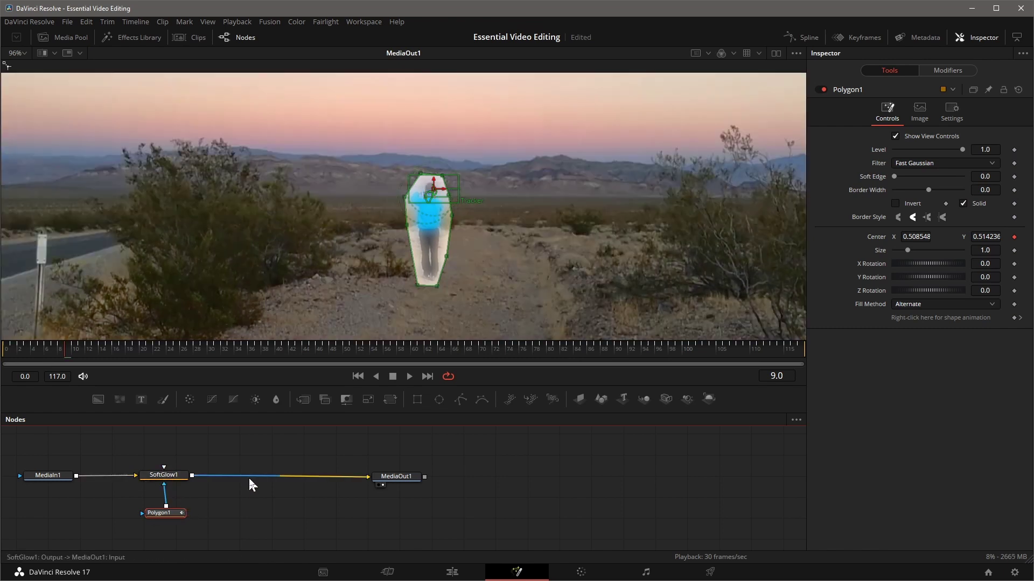
click(222, 496)
key(space)
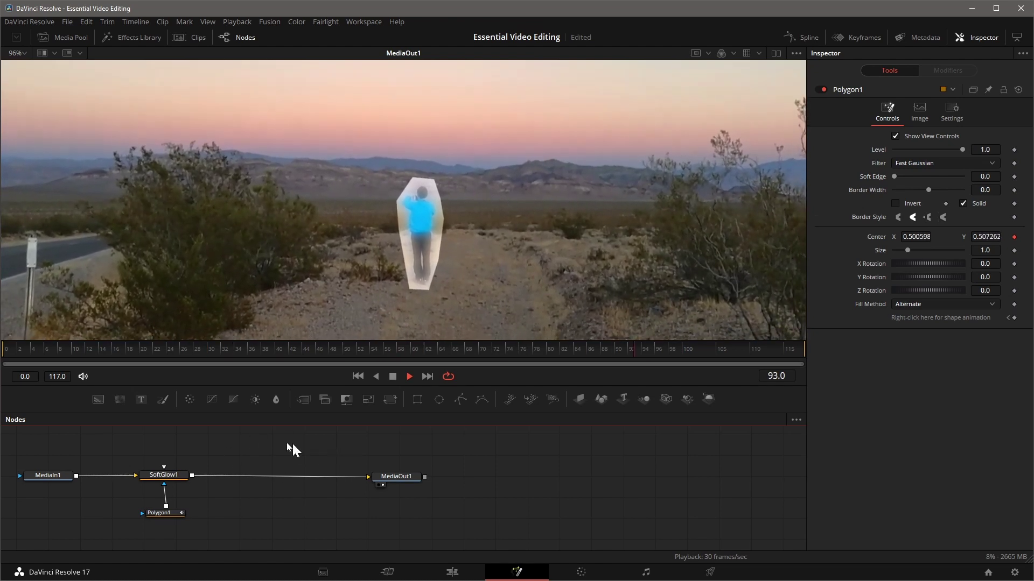
key(space)
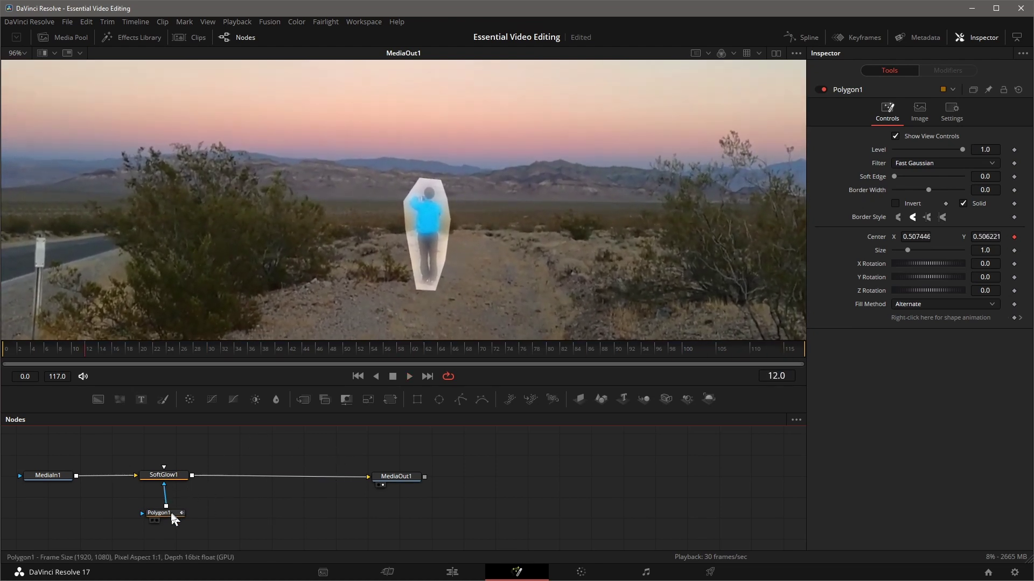
click(165, 478)
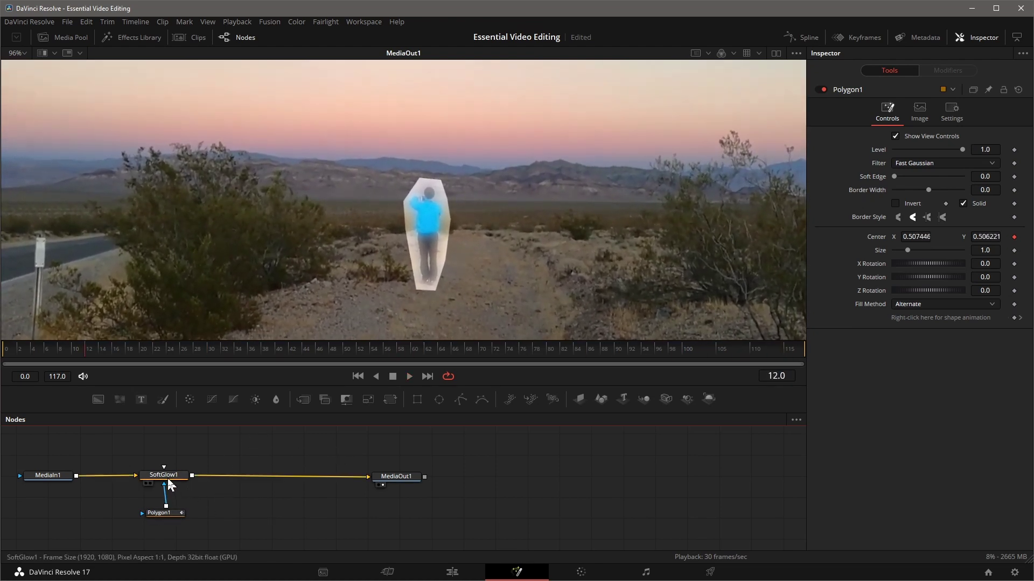
click(170, 515)
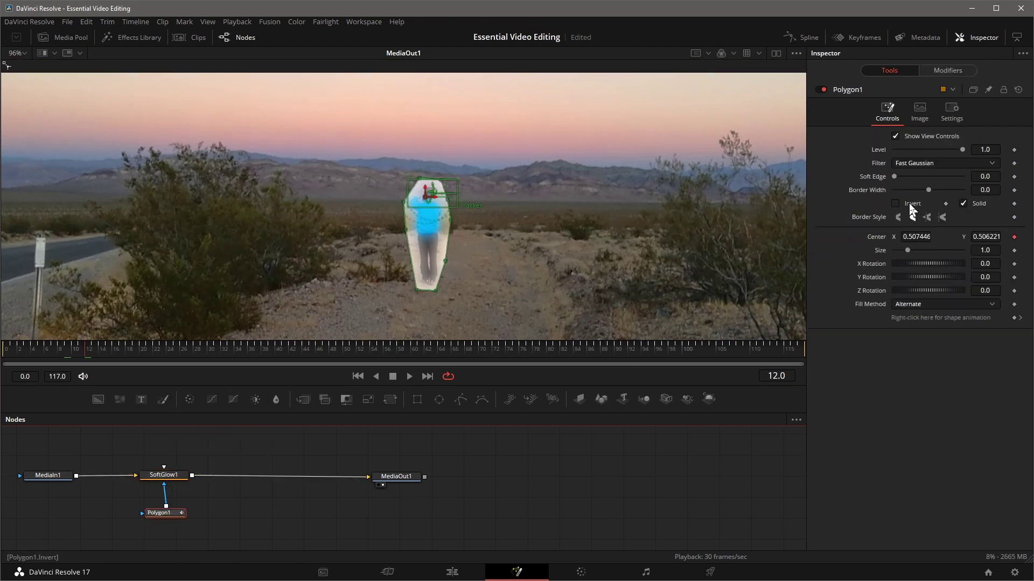
- Set Polygon1's Soft Edge to about 0.0126 and preview the feathered glow
drag(893, 177, 897, 178)
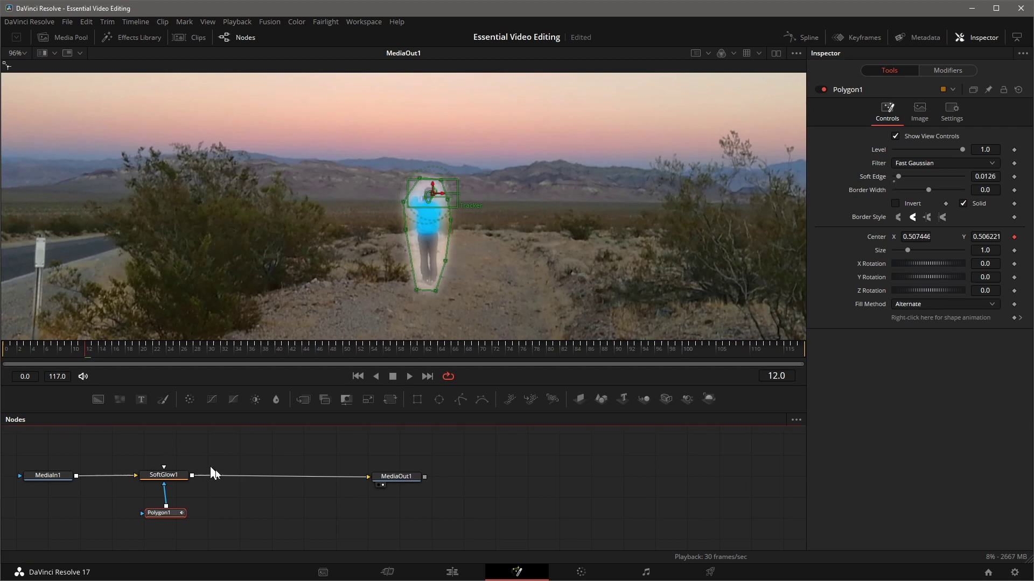
click(318, 506)
key(space)
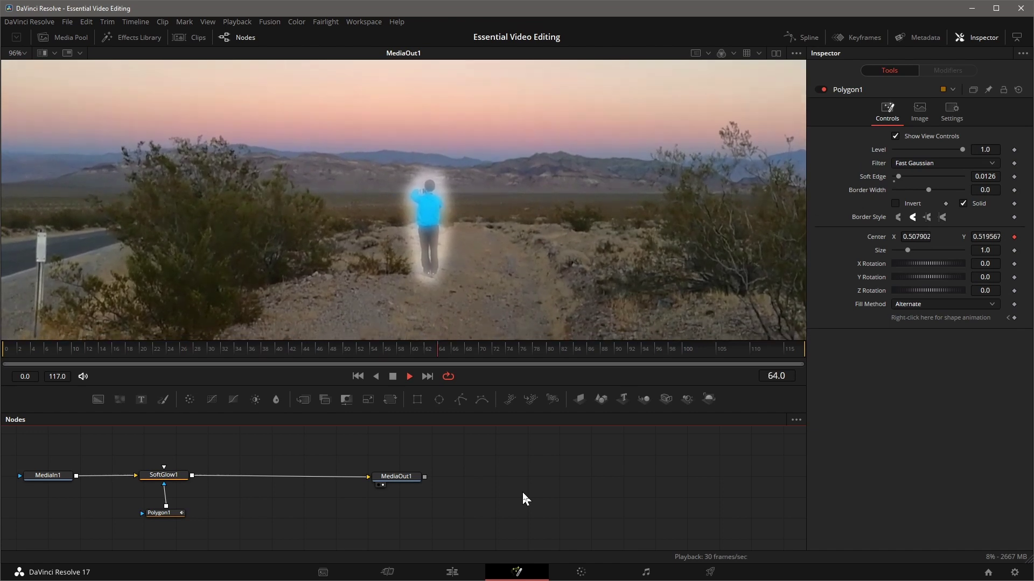
key(space)
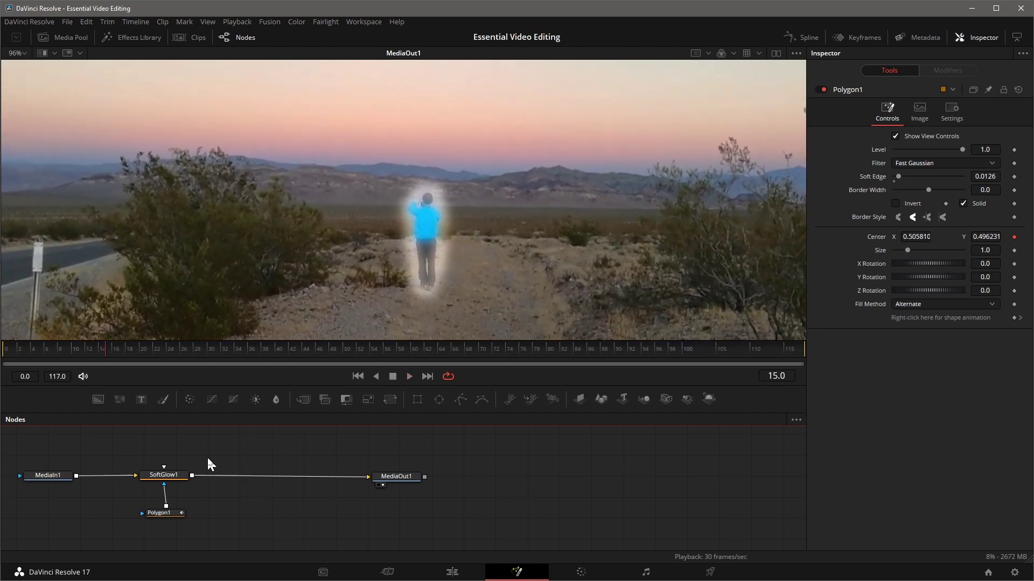
- Add a Text+ node and enter 'ME' as its text
click(143, 402)
click(249, 508)
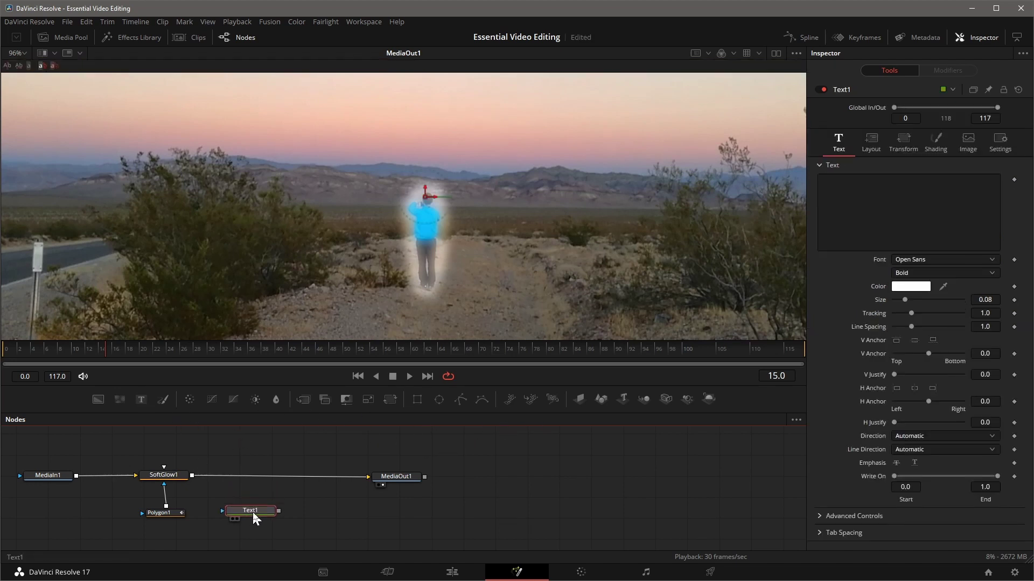
click(879, 195)
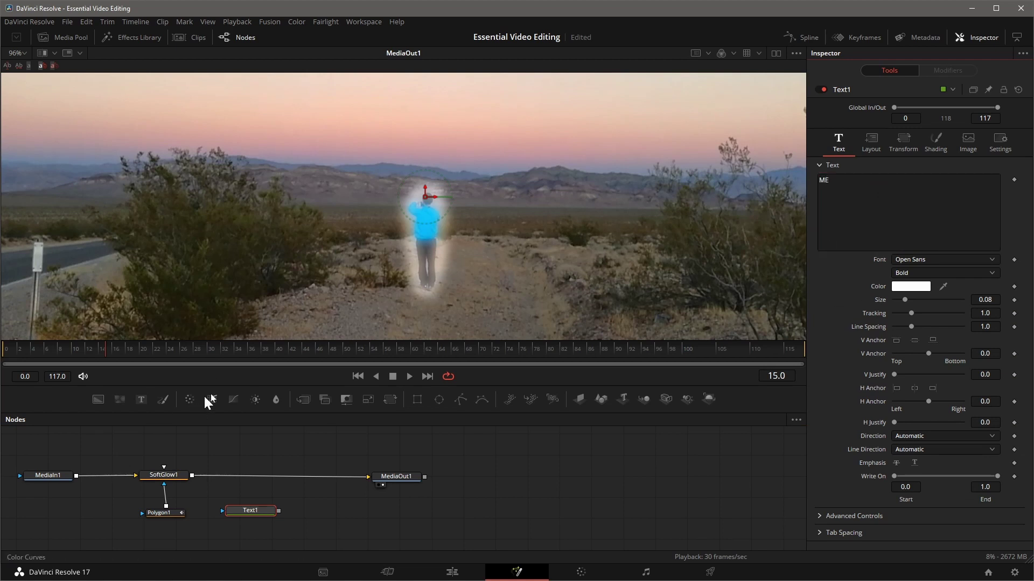
- Merge Text1 over SoftGlow1 through Merge1 into MediaOut1 and tidy the node layout
drag(260, 512, 192, 476)
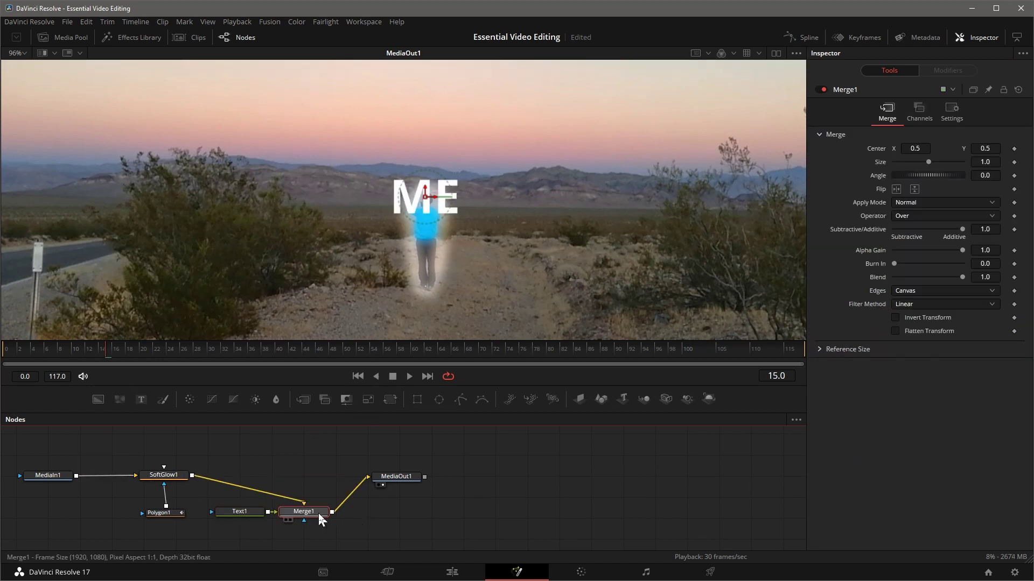
drag(314, 517, 315, 483)
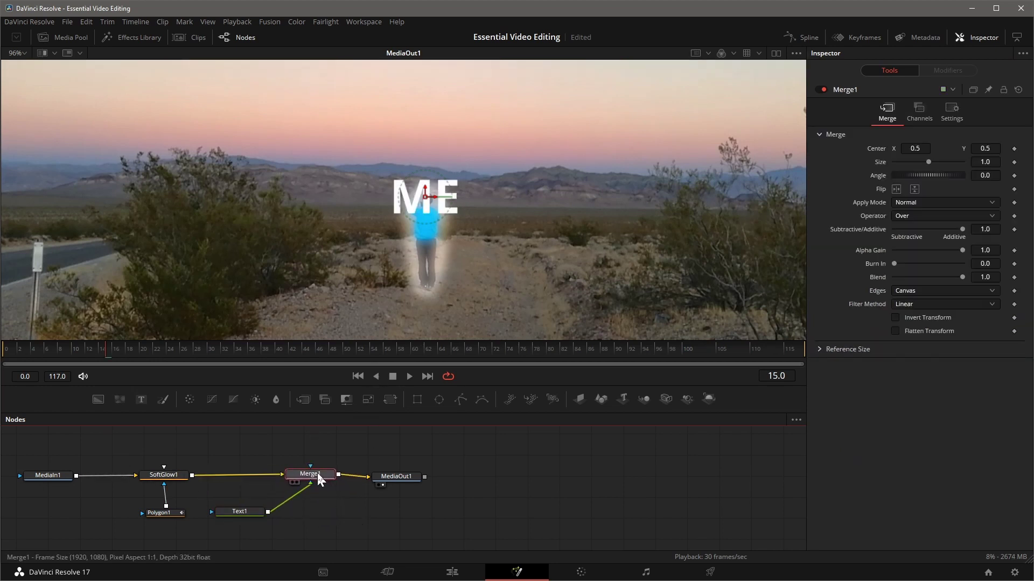
drag(247, 512, 309, 511)
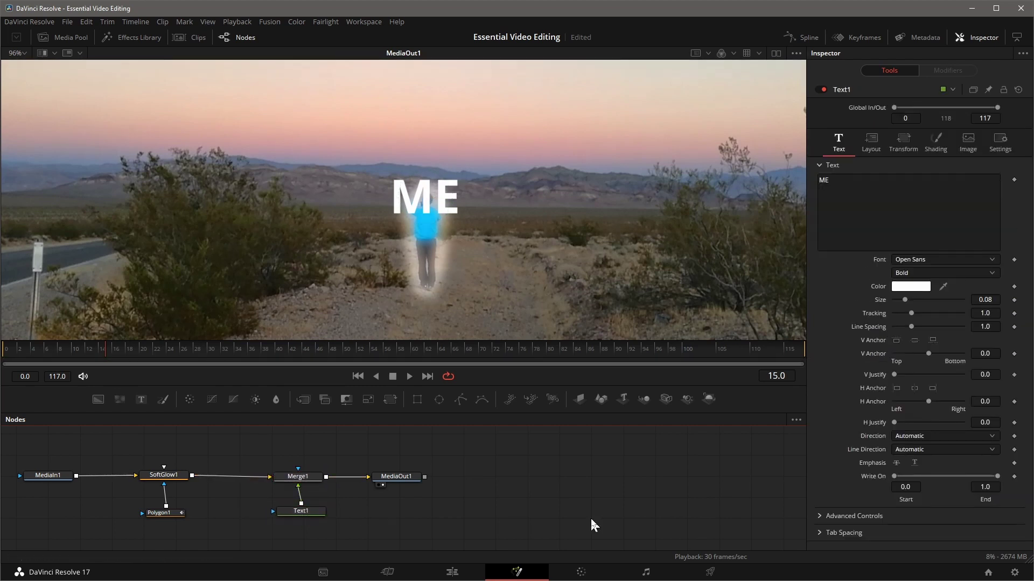
- Preview the ME title, then show Text1's Layout settings with Center at 0.5, 0.5
key(space)
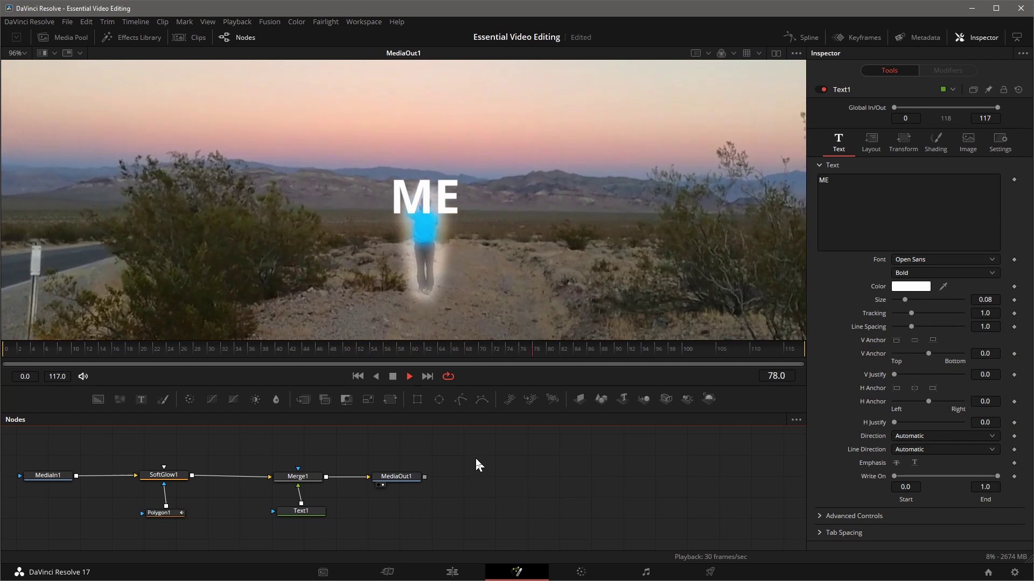
key(space)
click(303, 512)
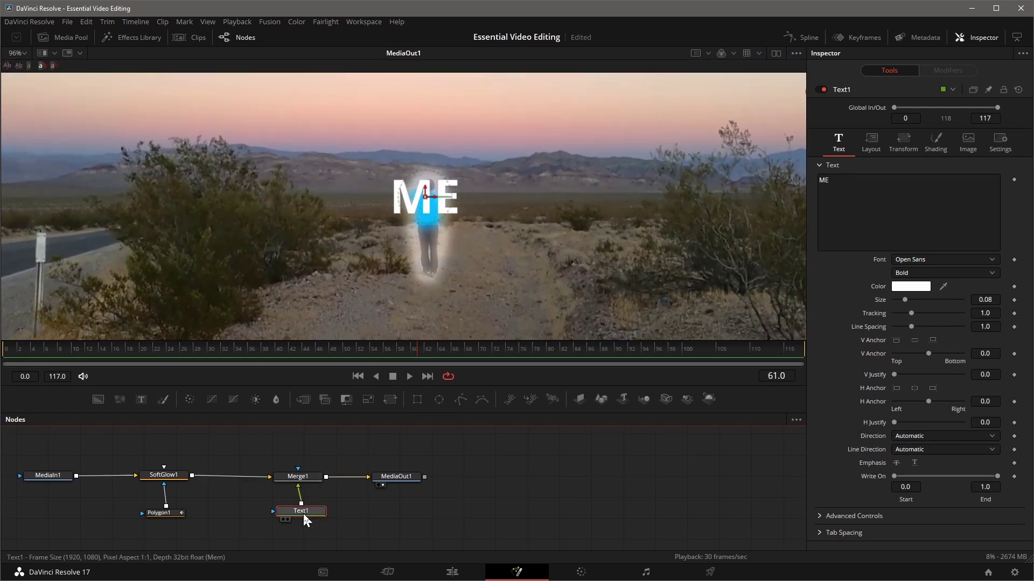
click(873, 141)
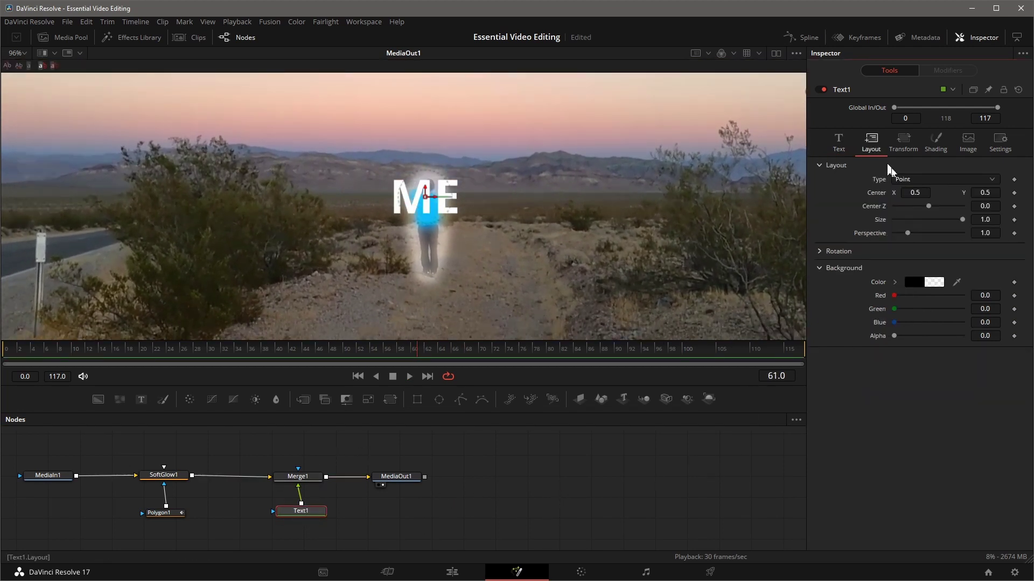
- Link Text1's Center to Track1TrackerPath Position and play to confirm ME follows the person
right_click(875, 201)
mouse_move(896, 253)
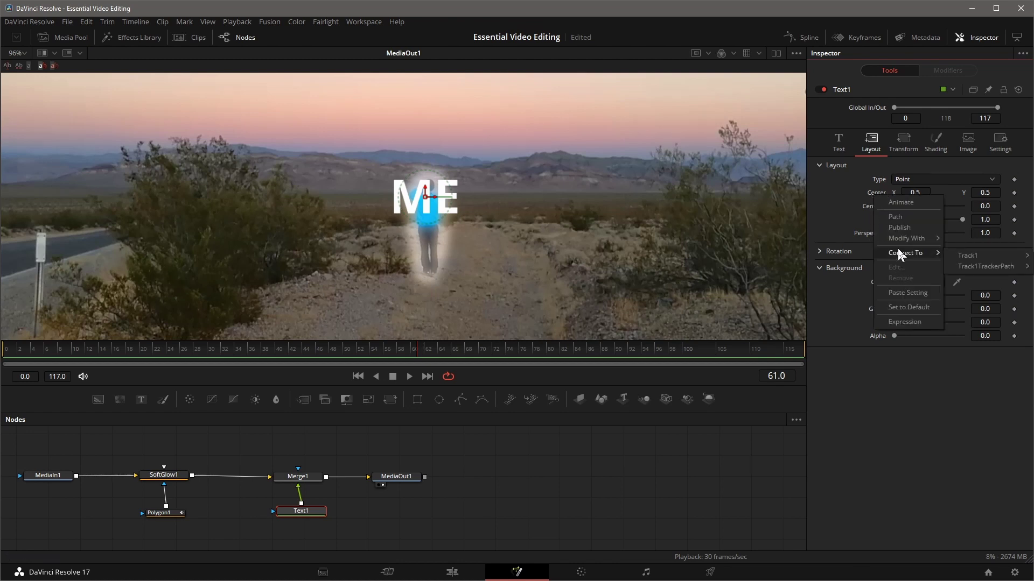
mouse_move(973, 267)
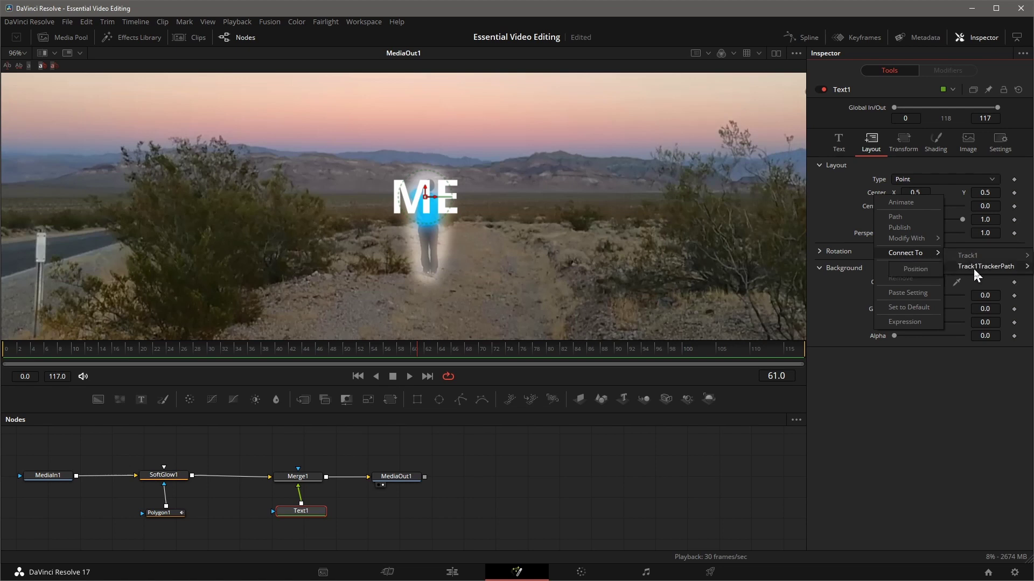
click(914, 270)
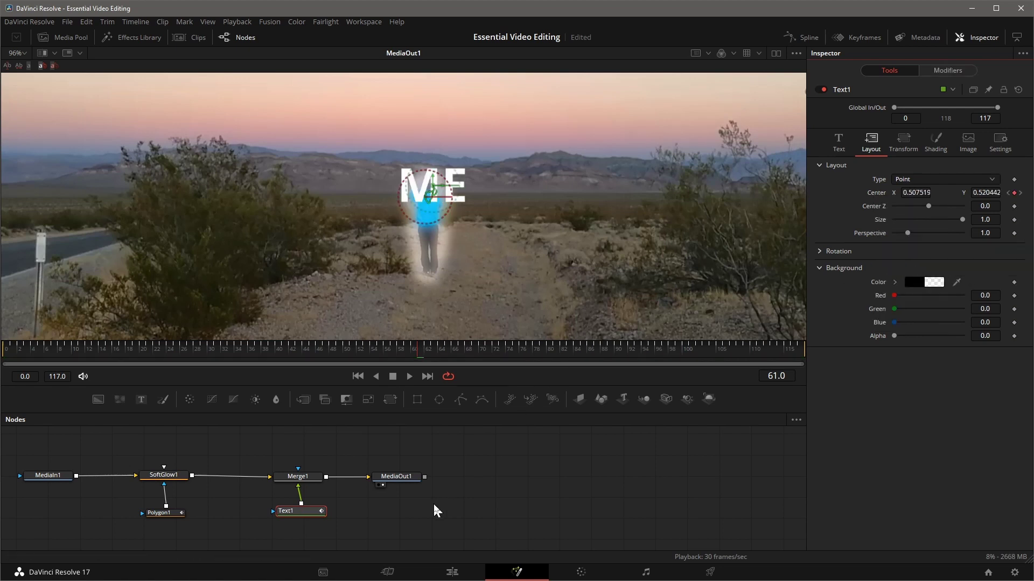
key(space)
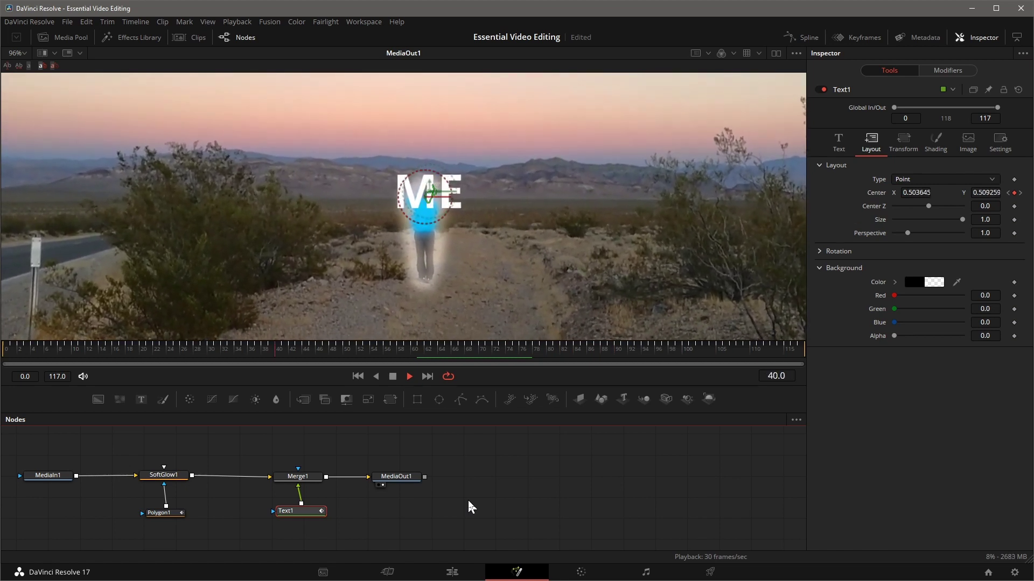
key(space)
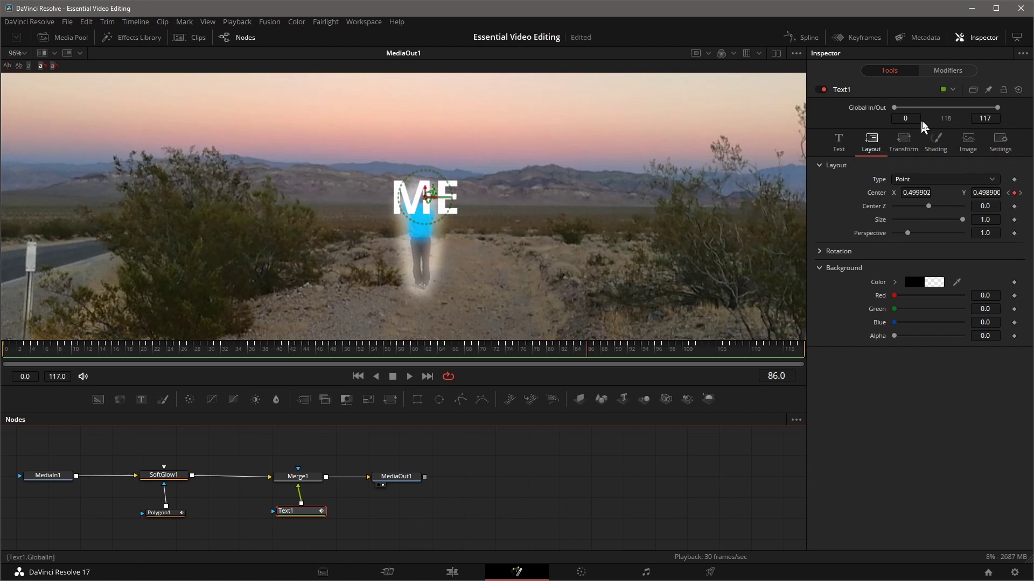
- Raise Track1TrackerPath's Center Y to 0.55 to lift the ME text, then reselect Text1
click(947, 71)
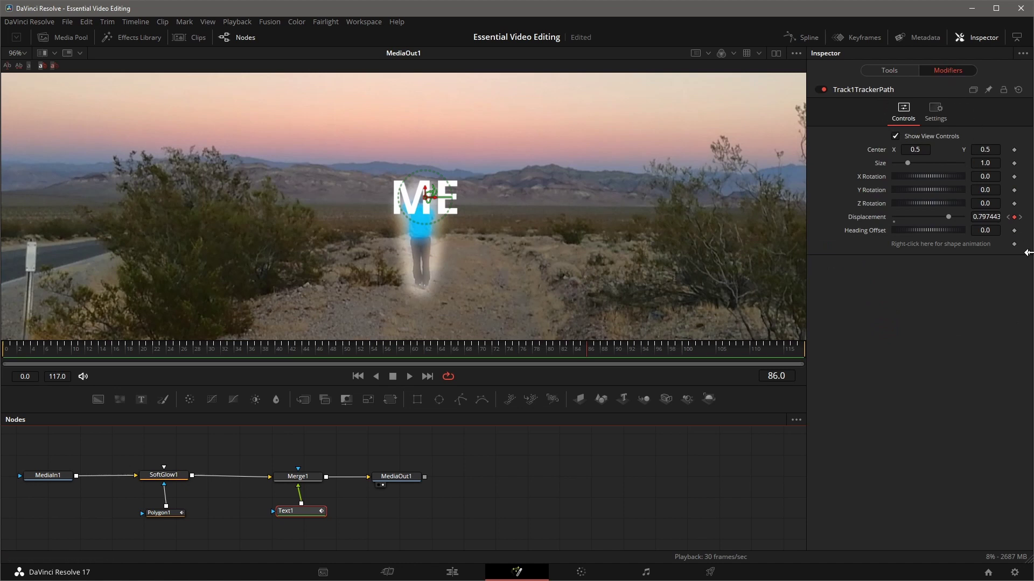
drag(993, 150, 1018, 150)
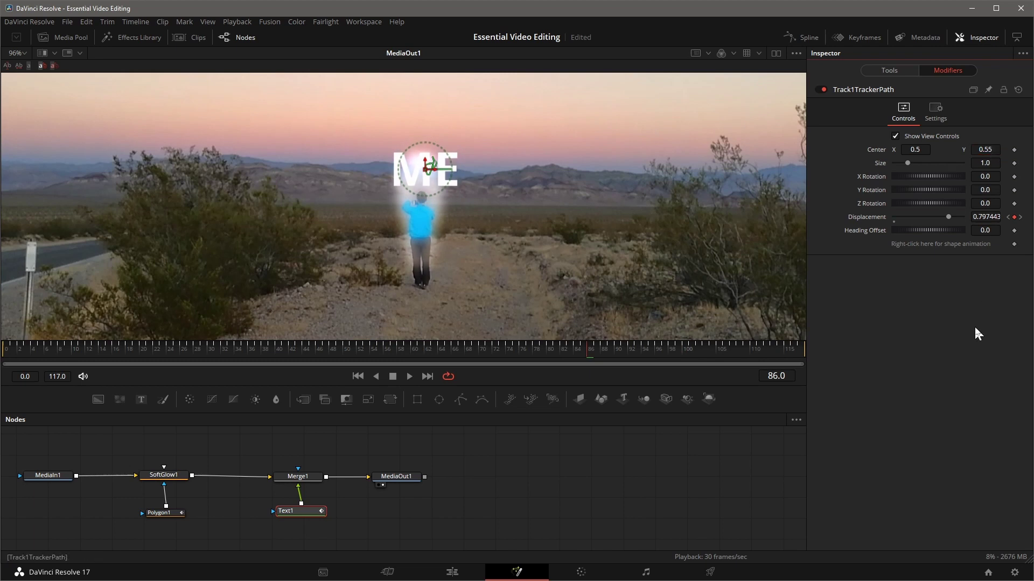
drag(301, 511, 298, 512)
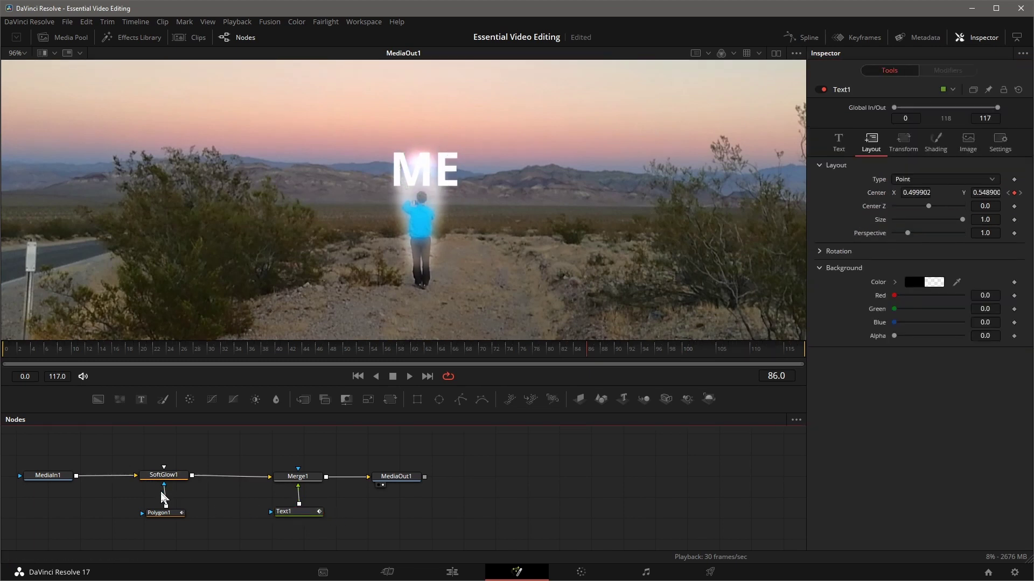
- Set the polygon mask's Track1 Y Offset to -0.0532, then play the composite from MediaOut1
click(165, 513)
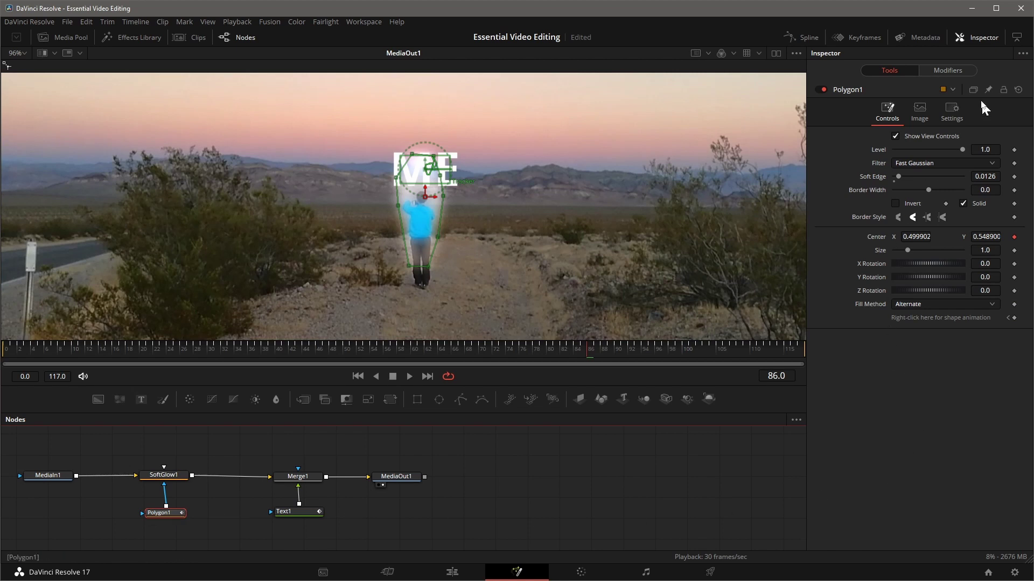
click(949, 71)
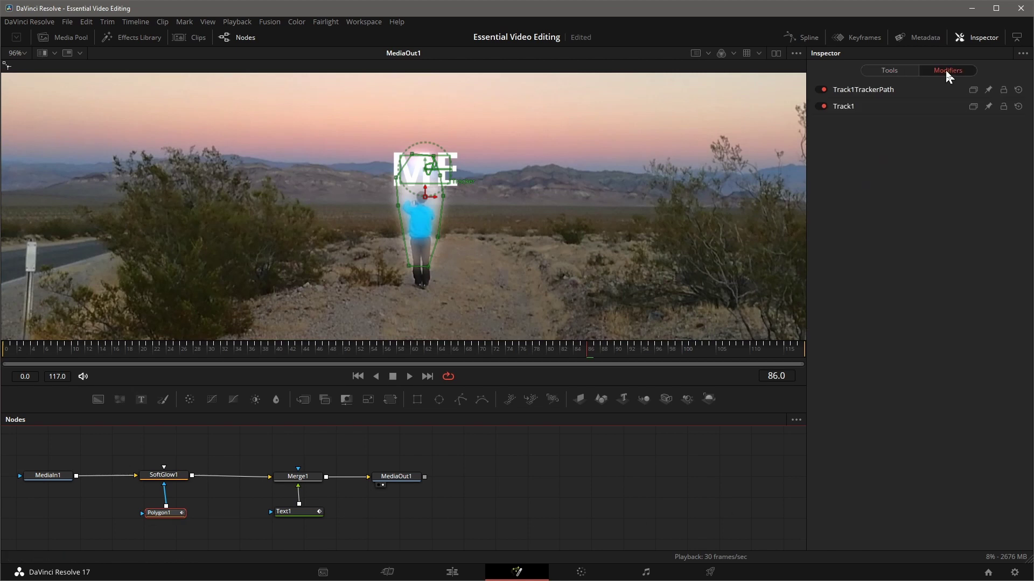
click(842, 107)
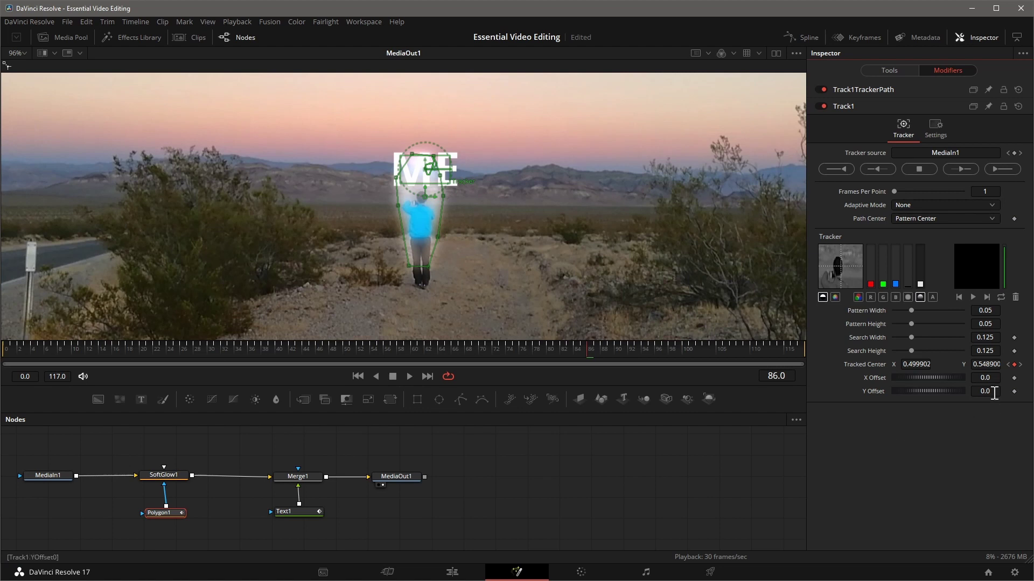
drag(994, 393, 962, 393)
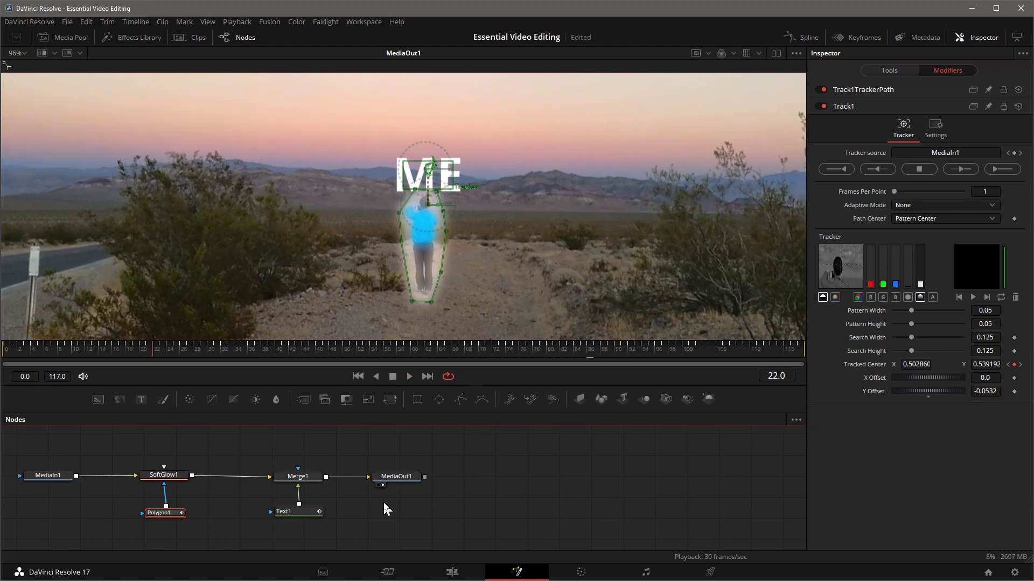
click(395, 481)
key(space)
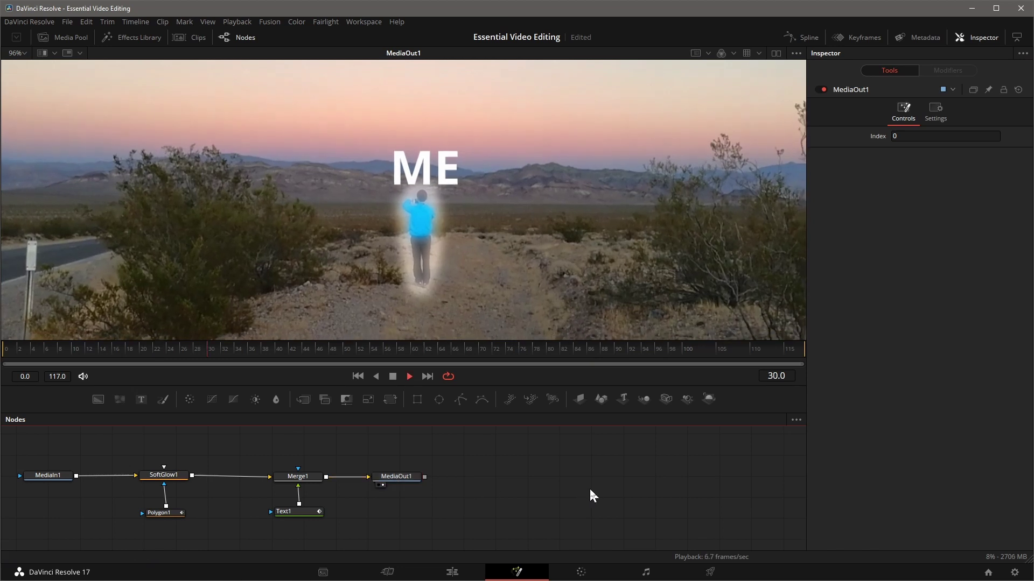